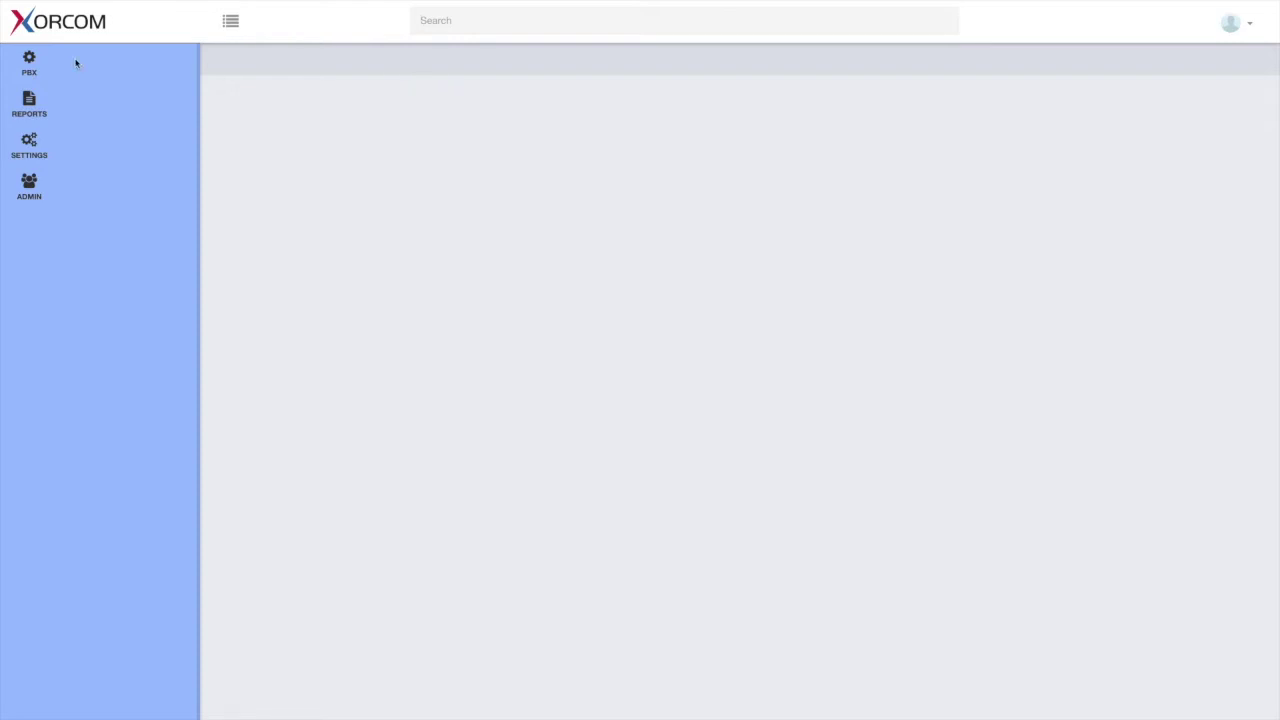
- Expand the PBX Settings group under the sidebar's Settings section
{"action": "left_click", "coordinate": [38, 68]}
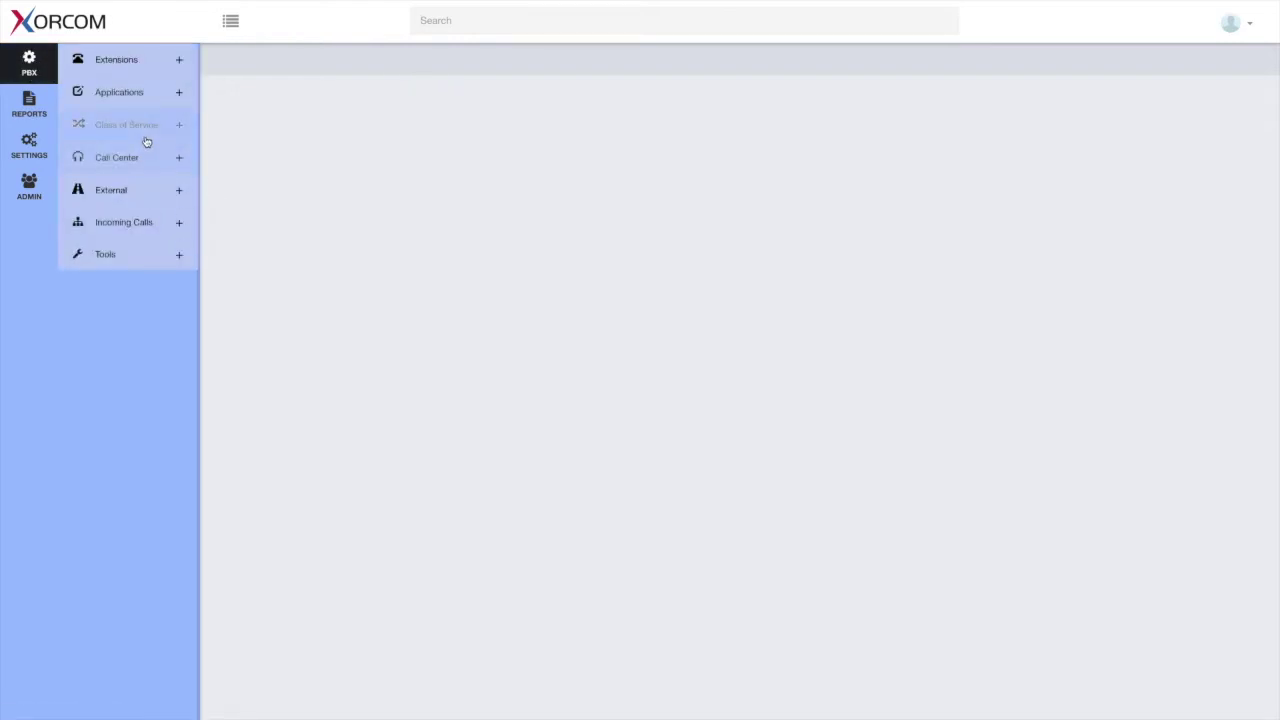
{"action": "left_click", "coordinate": [26, 146]}
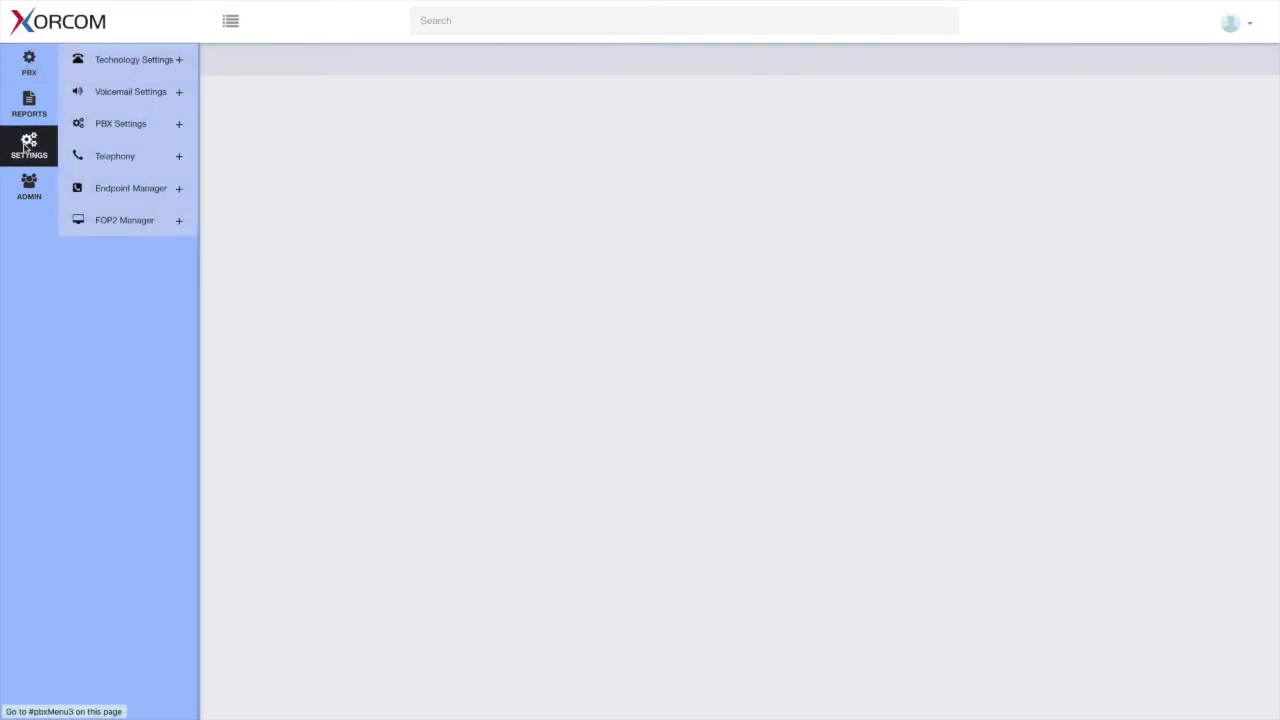
{"action": "left_click", "coordinate": [118, 124]}
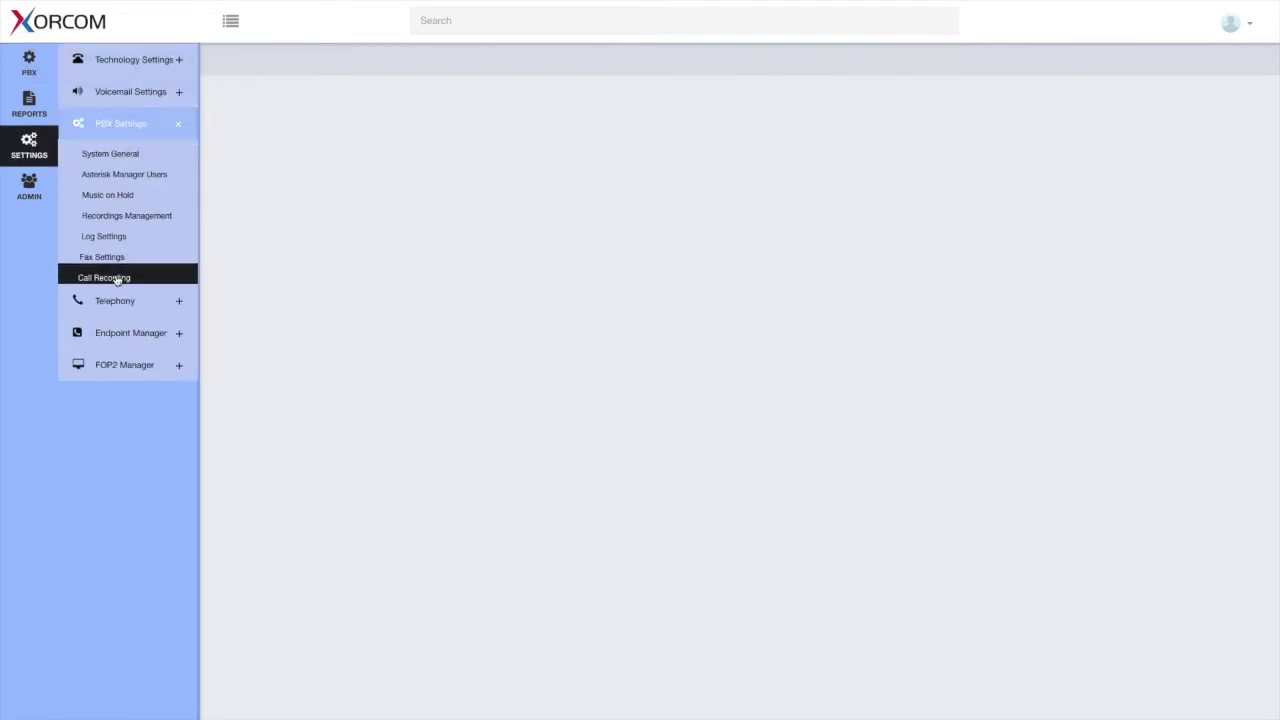
- Open the Call Recording settings page and keep WAV as the recording format
{"action": "left_click", "coordinate": [116, 280]}
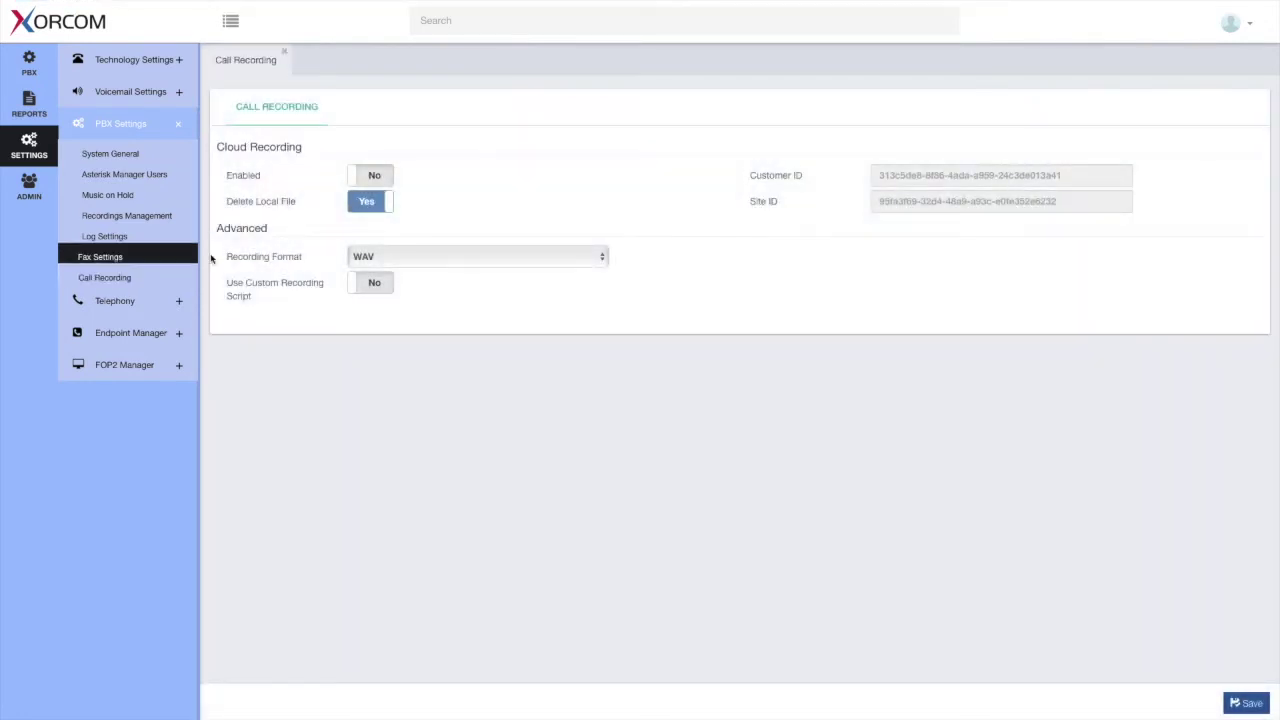
{"action": "mouse_move", "coordinate": [217, 254]}
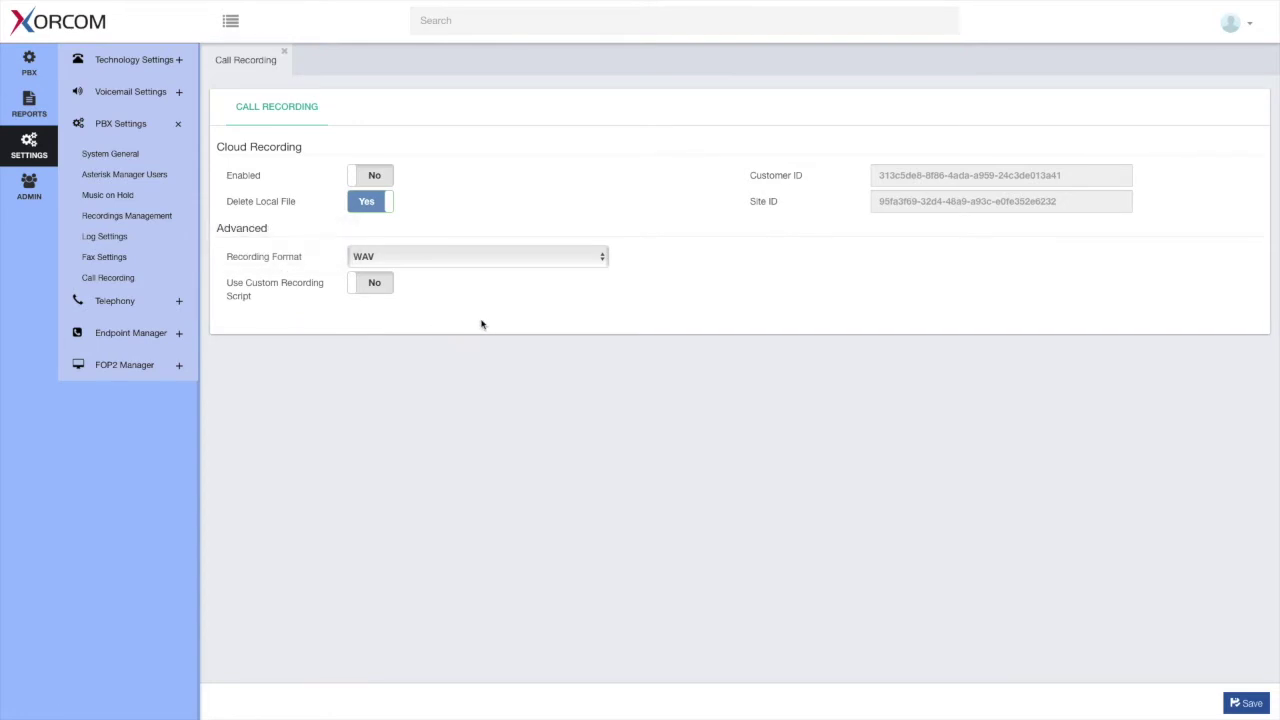
{"action": "left_click", "coordinate": [425, 262]}
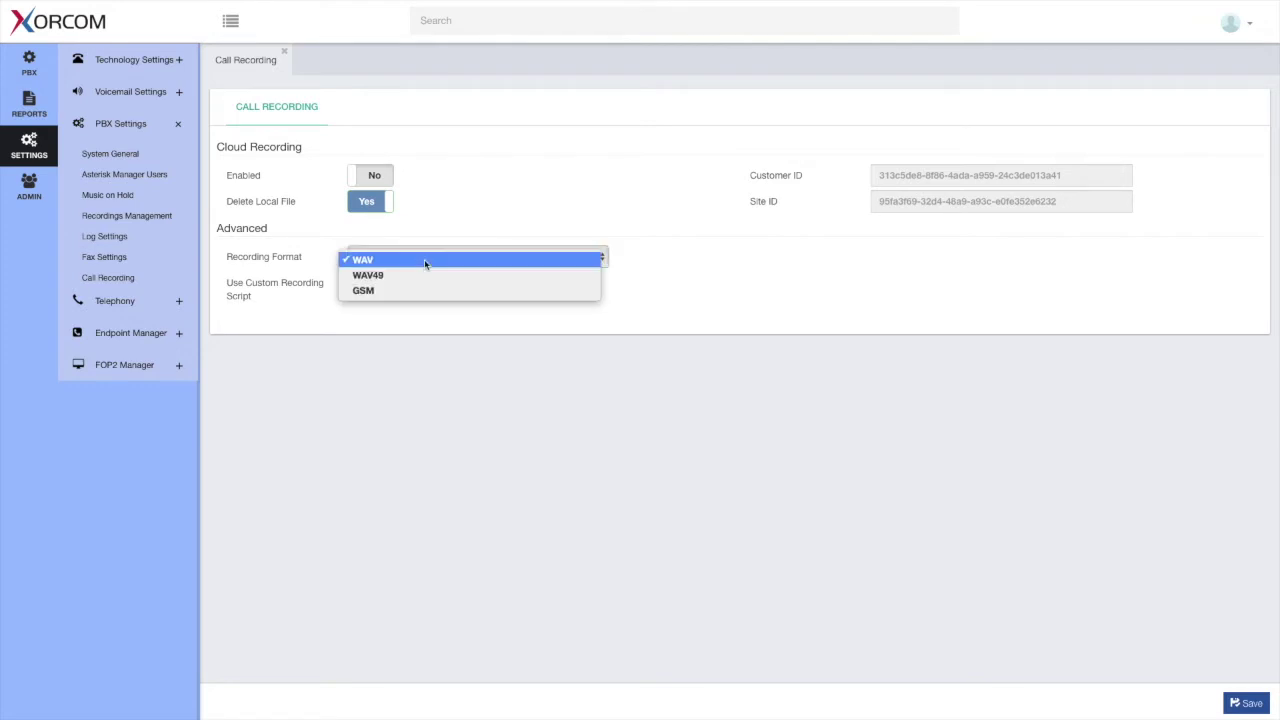
{"action": "left_click", "coordinate": [425, 258]}
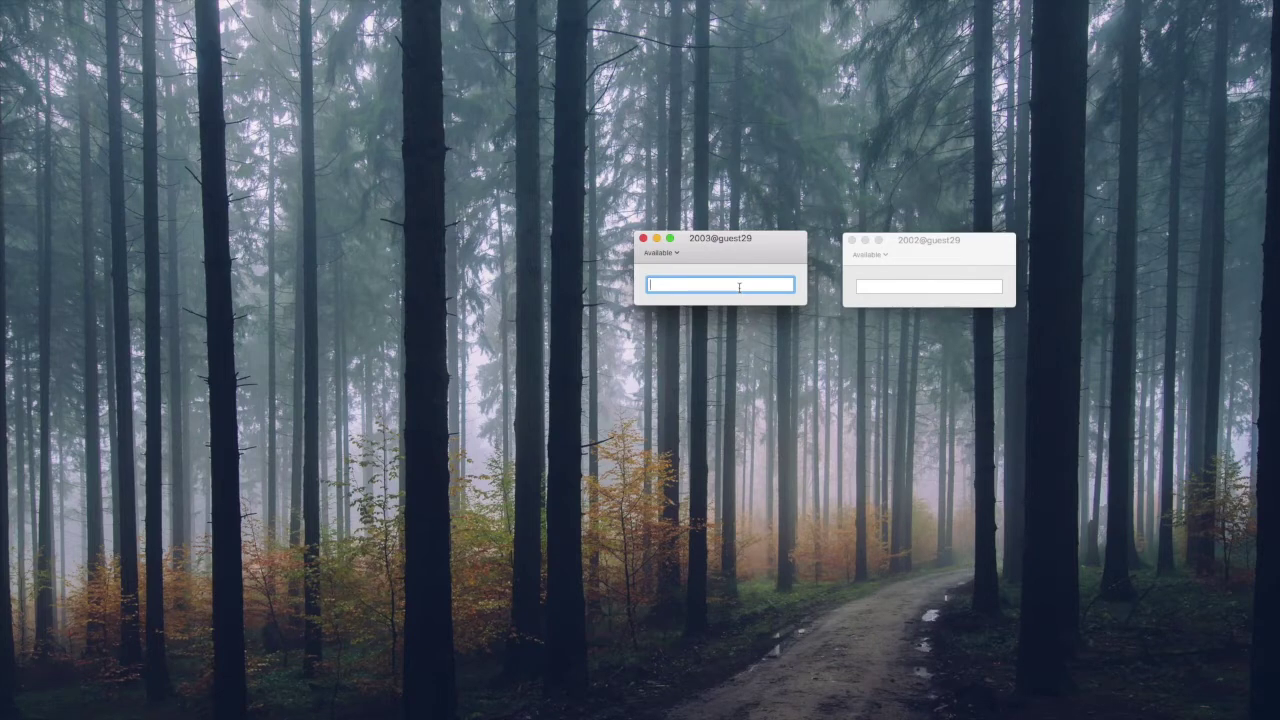
- Dial 2002 from extension 2003, answer the call on 2002, then hang up
{"action": "type", "text": "2002"}
{"action": "key", "text": "Return"}
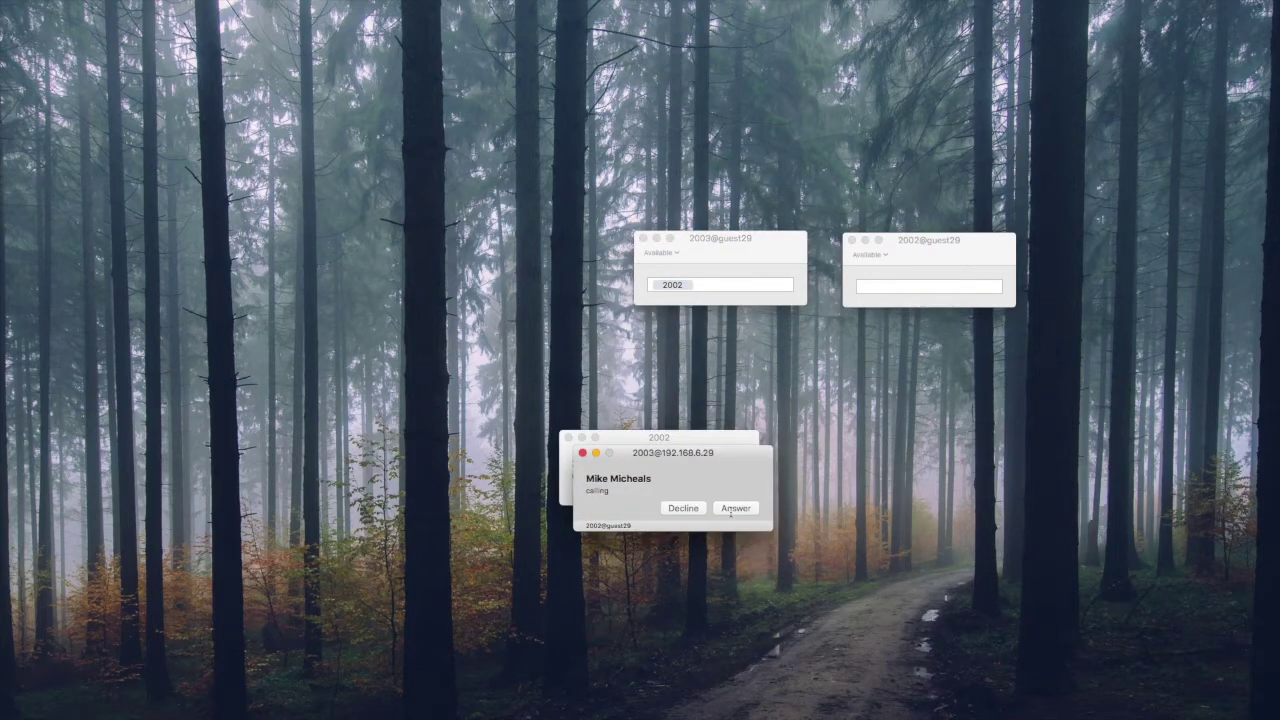
{"action": "left_click", "coordinate": [733, 509]}
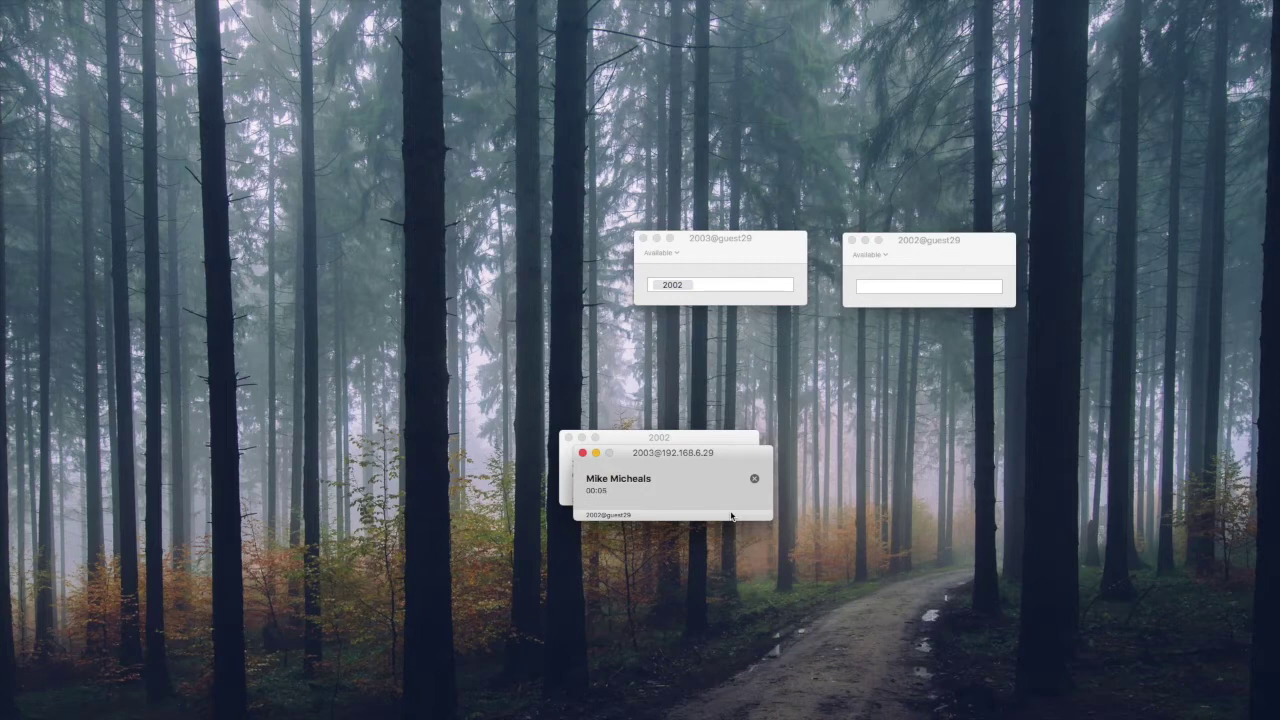
{"action": "left_click", "coordinate": [754, 481]}
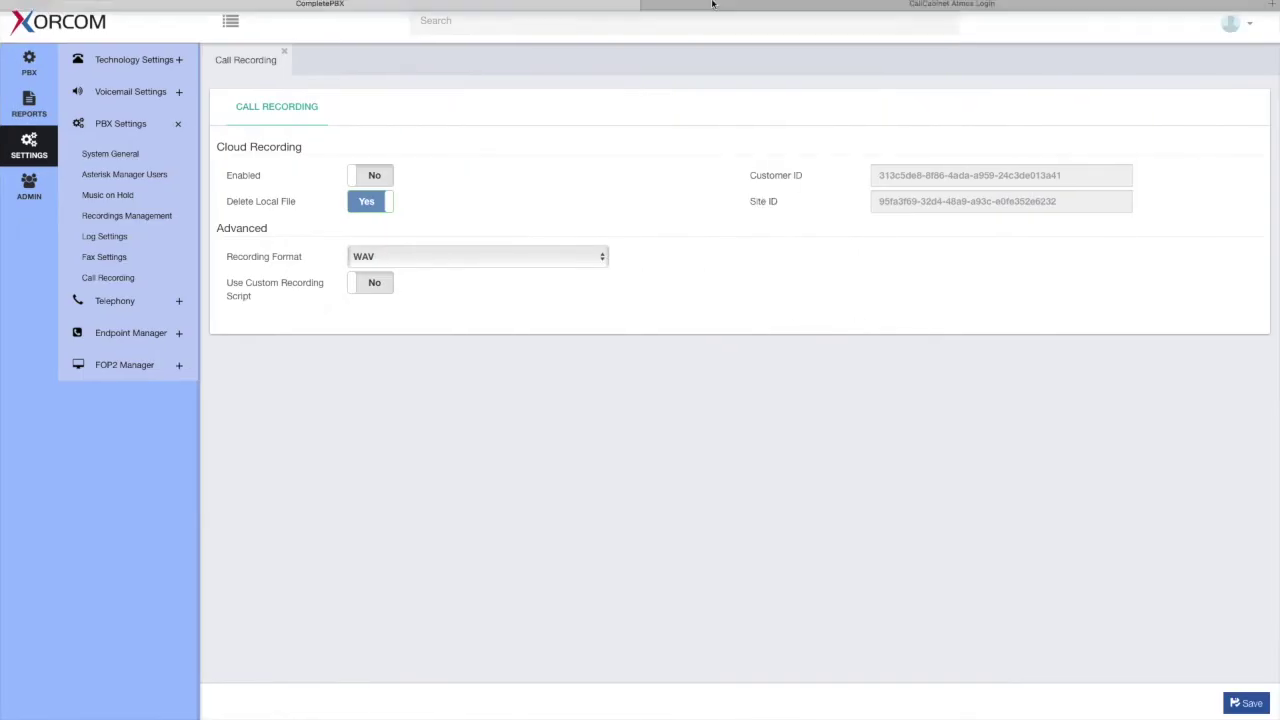
- Find and open the CDR report via a 'cdr' search, then play the latest call's recording
{"action": "left_click", "coordinate": [676, 30]}
{"action": "type", "text": "cdr"}
{"action": "key", "text": "Return"}
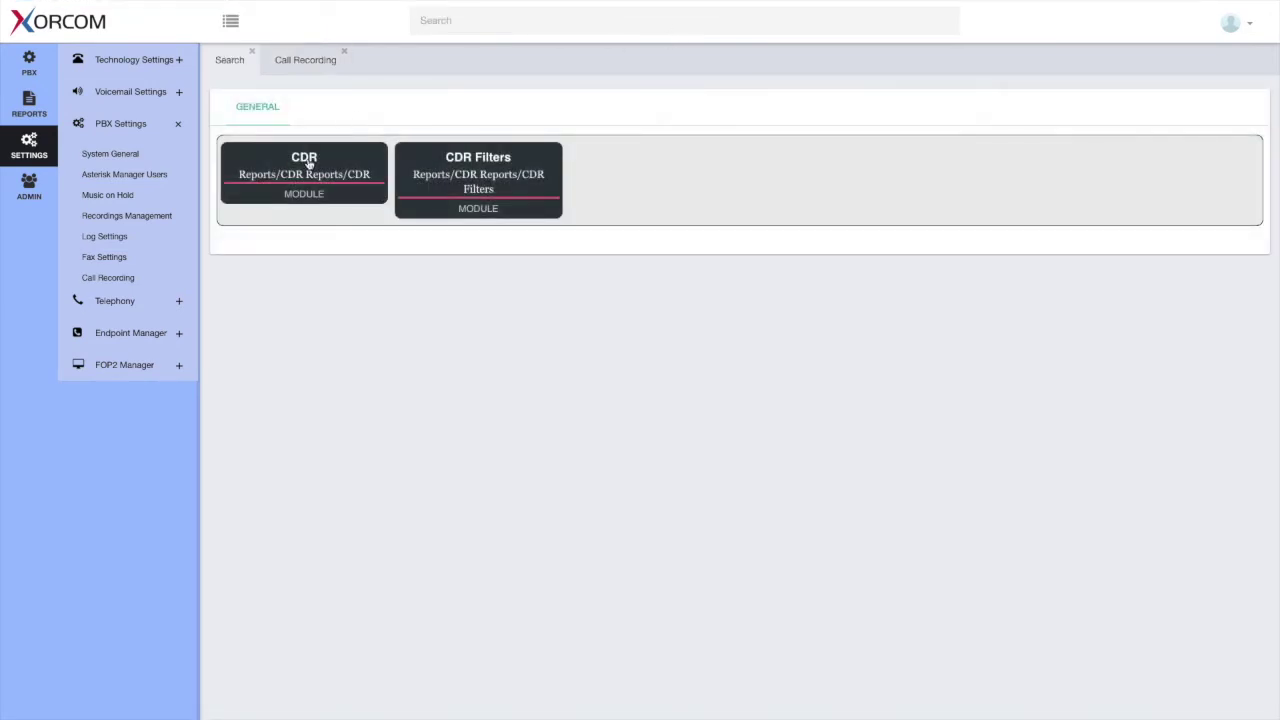
{"action": "left_click", "coordinate": [308, 165]}
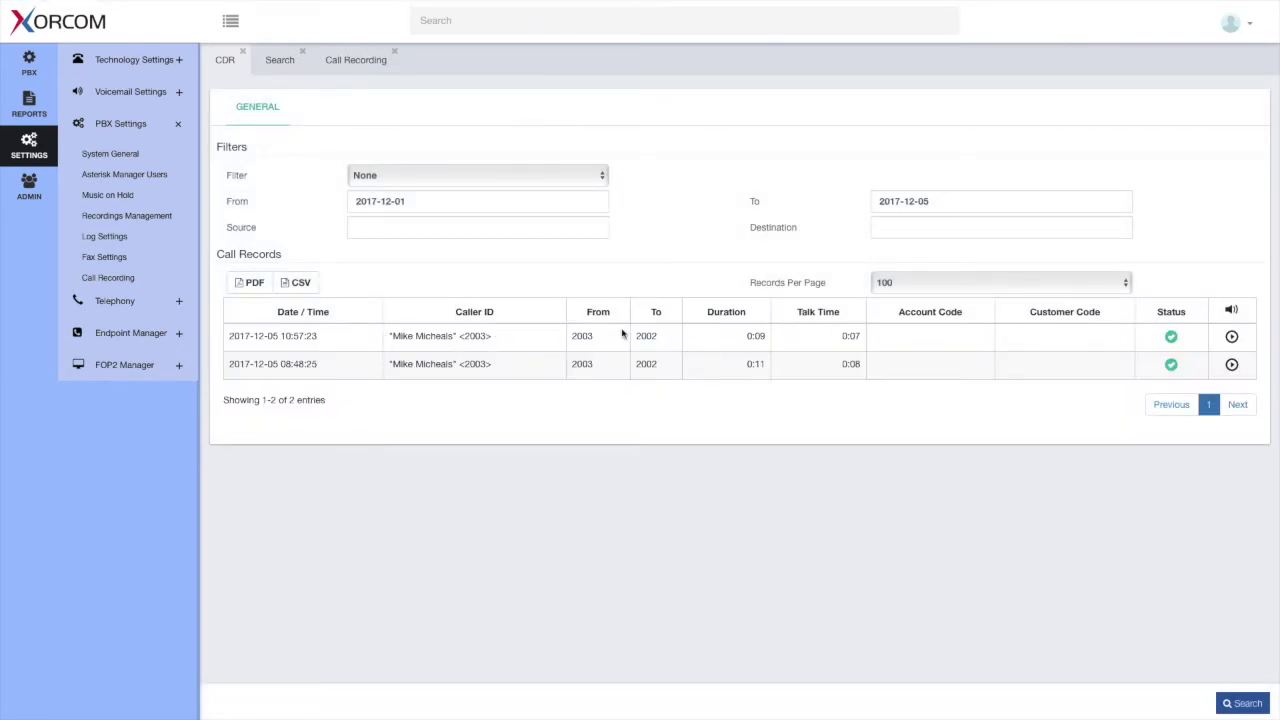
{"action": "left_click", "coordinate": [1231, 338]}
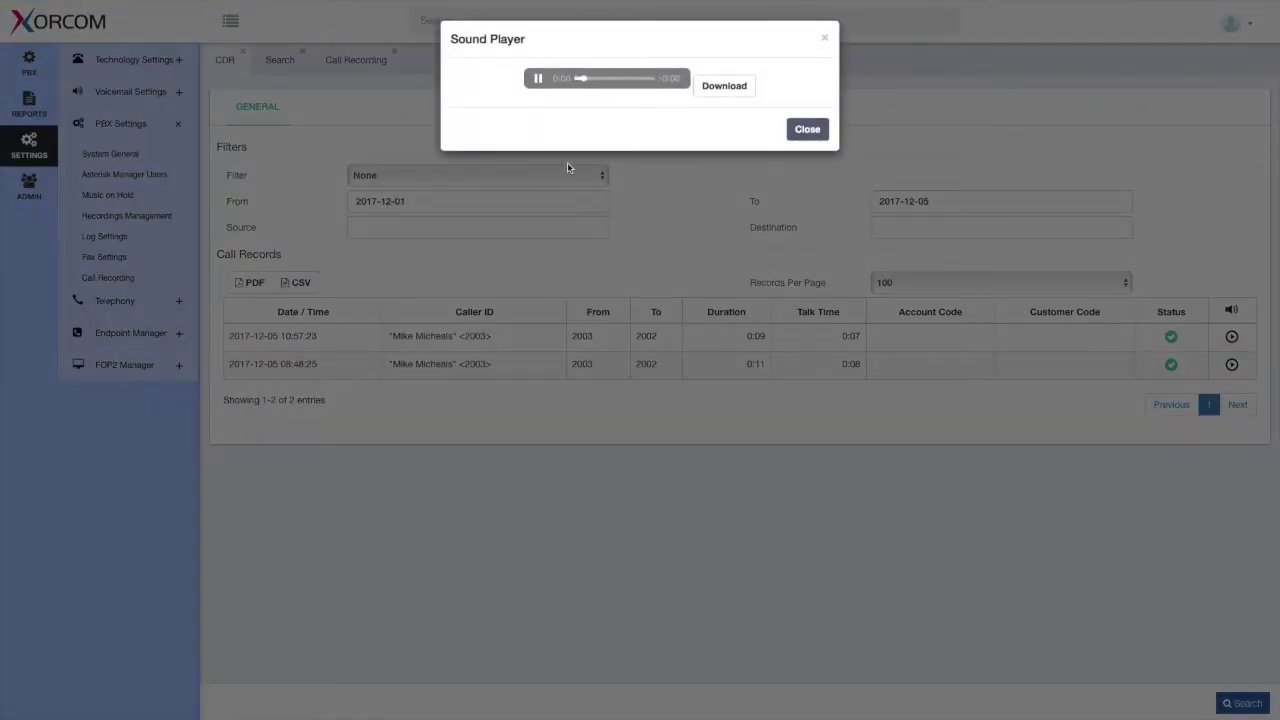
{"action": "left_click", "coordinate": [807, 129]}
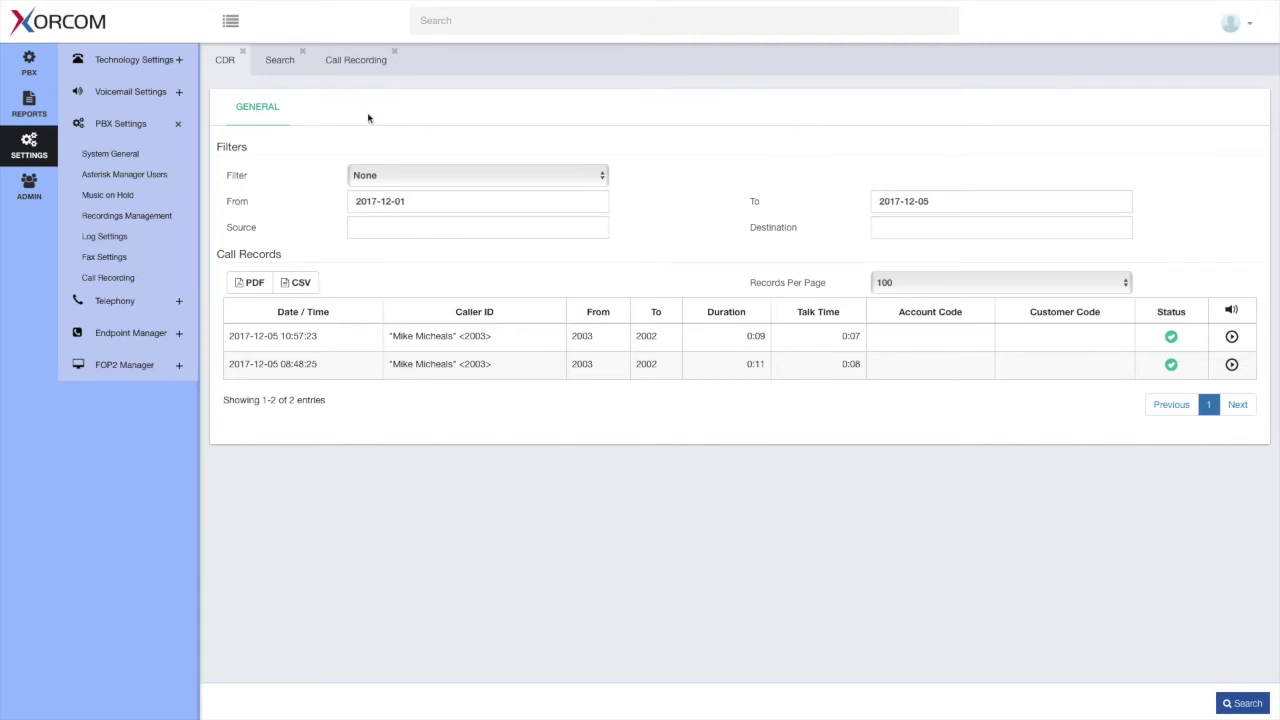
- Set cloud recording Enabled and Delete Local File to Yes, save, and apply the configuration
{"action": "left_click", "coordinate": [366, 66]}
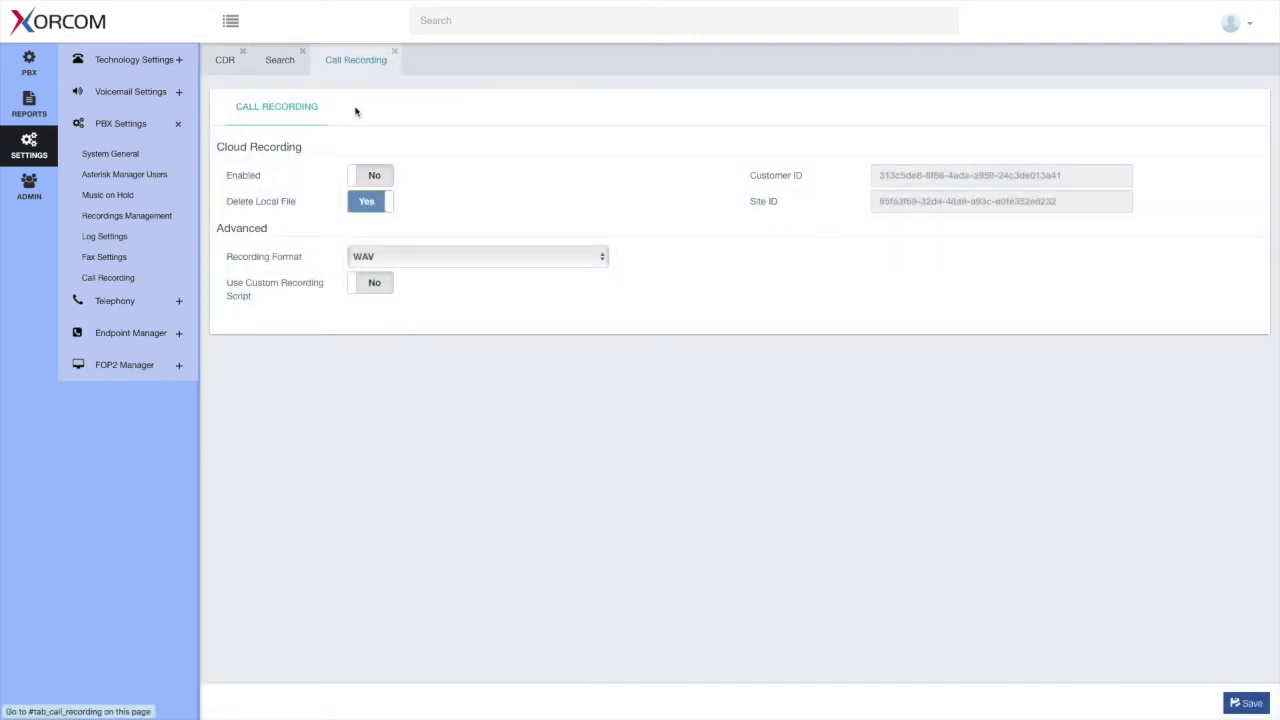
{"action": "mouse_move", "coordinate": [283, 178]}
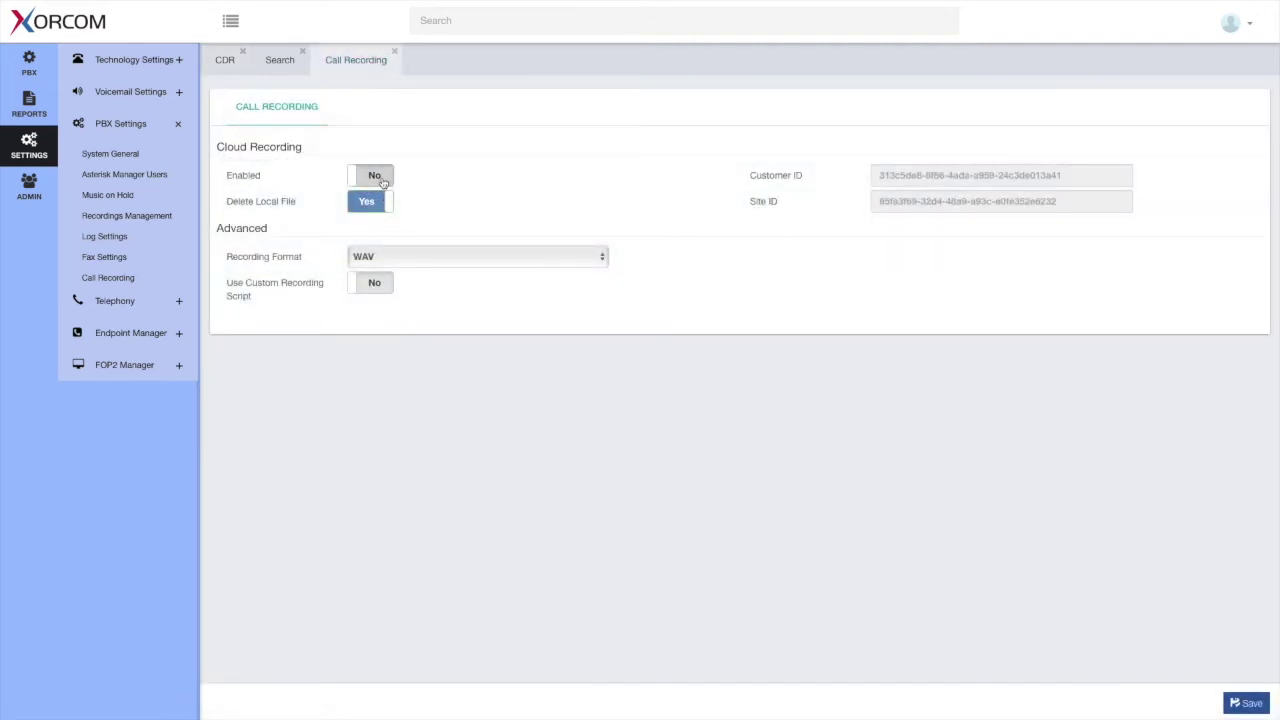
{"action": "left_click", "coordinate": [372, 176]}
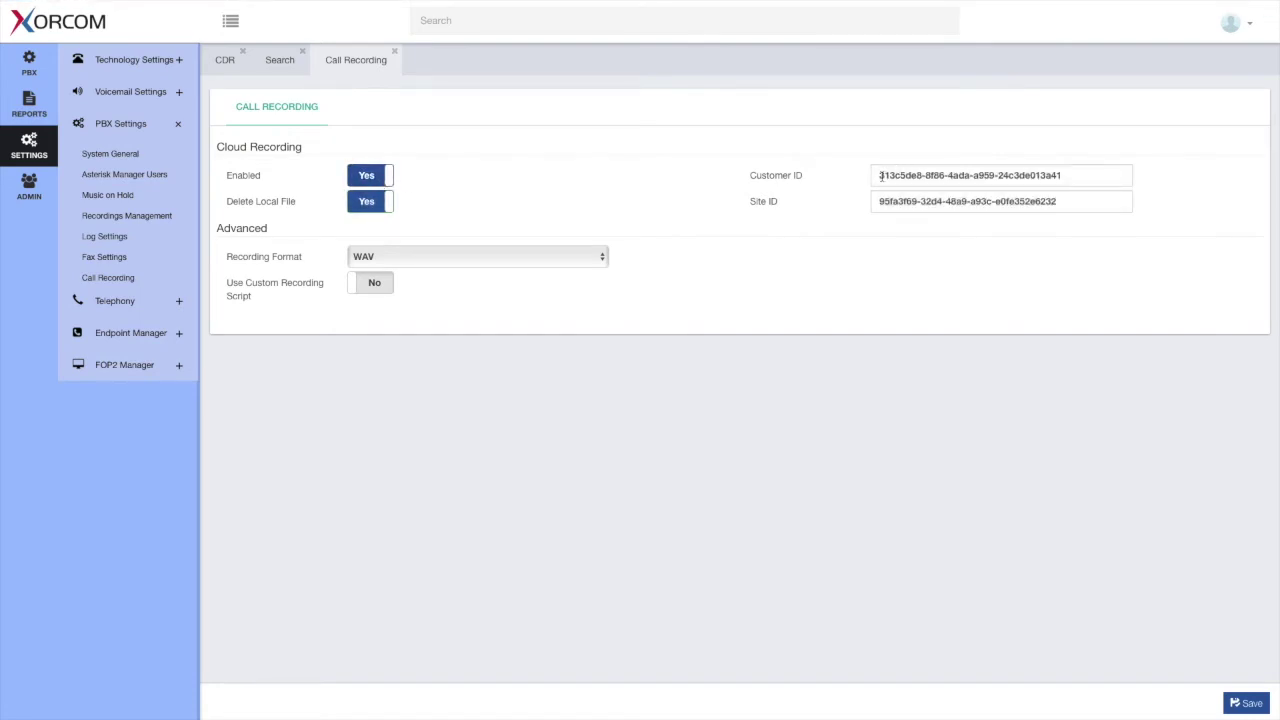
{"action": "left_click_drag", "start_coordinate": [879, 175], "coordinate": [870, 203]}
{"action": "left_click", "coordinate": [829, 258]}
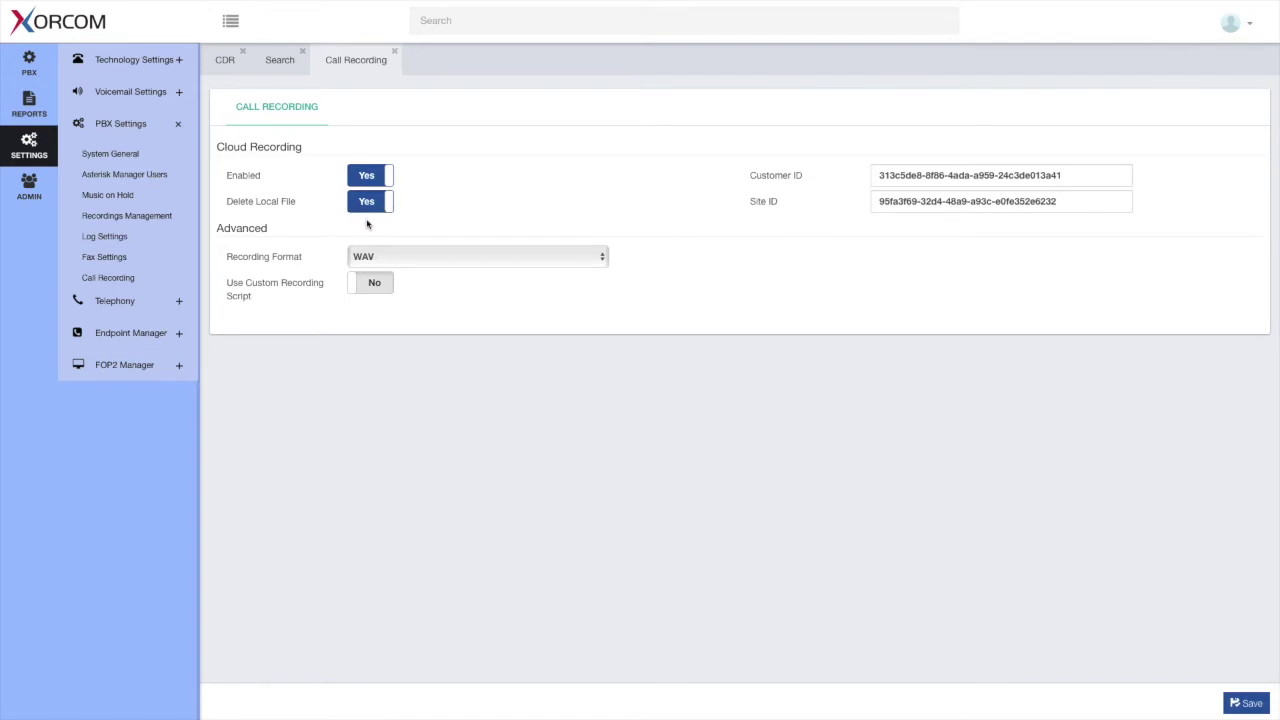
{"action": "left_click", "coordinate": [1235, 704]}
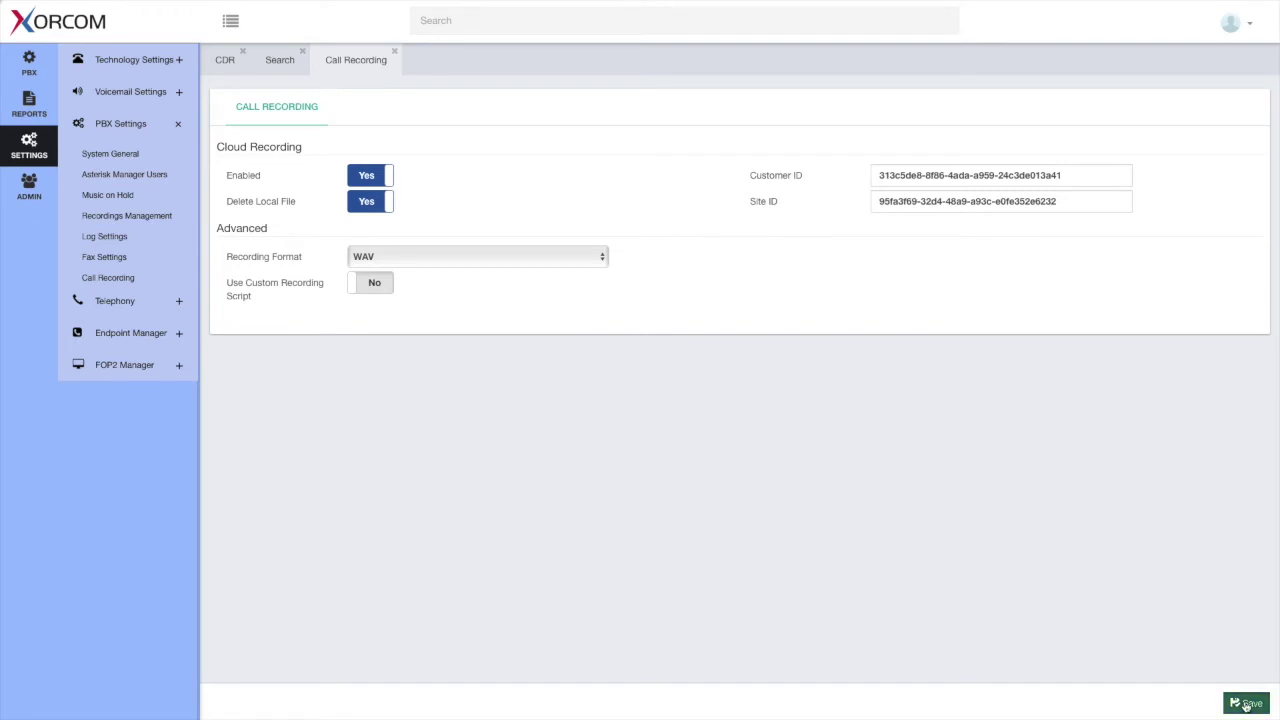
{"action": "left_click", "coordinate": [1203, 28]}
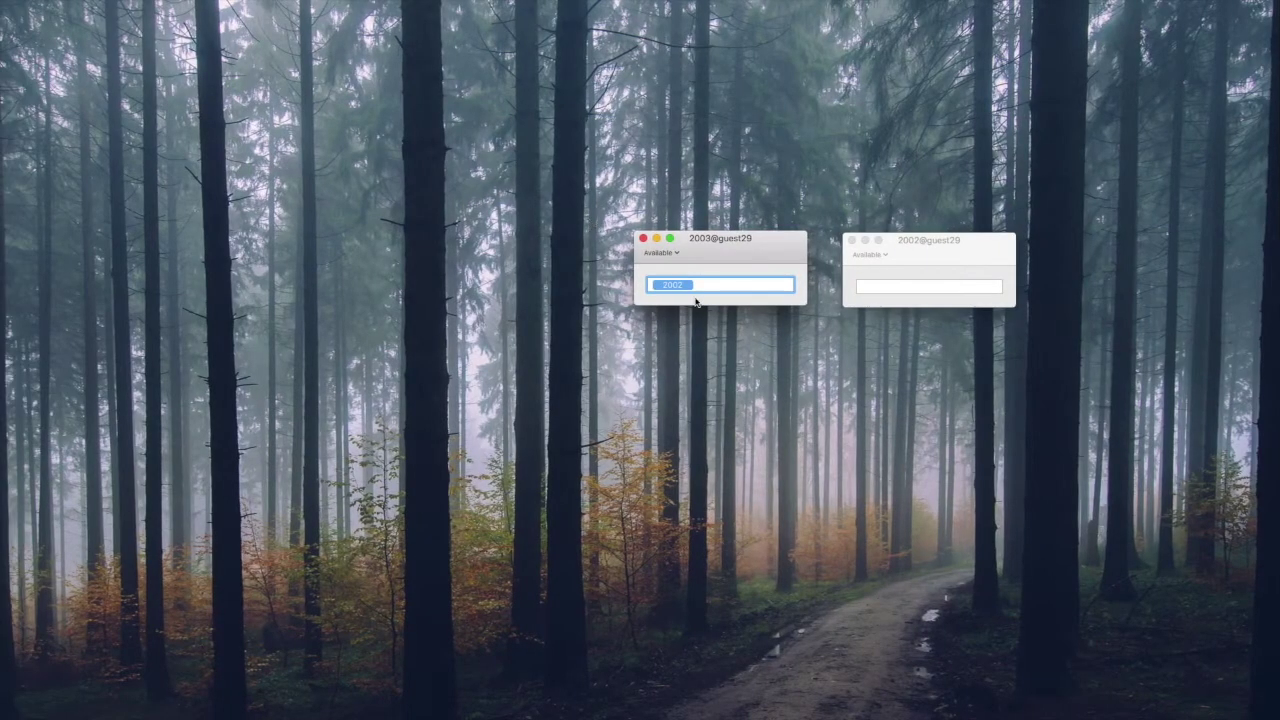
- Call 2002 from 2003, answer on 2002, end the call, and close the call windows
{"action": "left_click", "coordinate": [708, 288]}
{"action": "key", "text": "Return"}
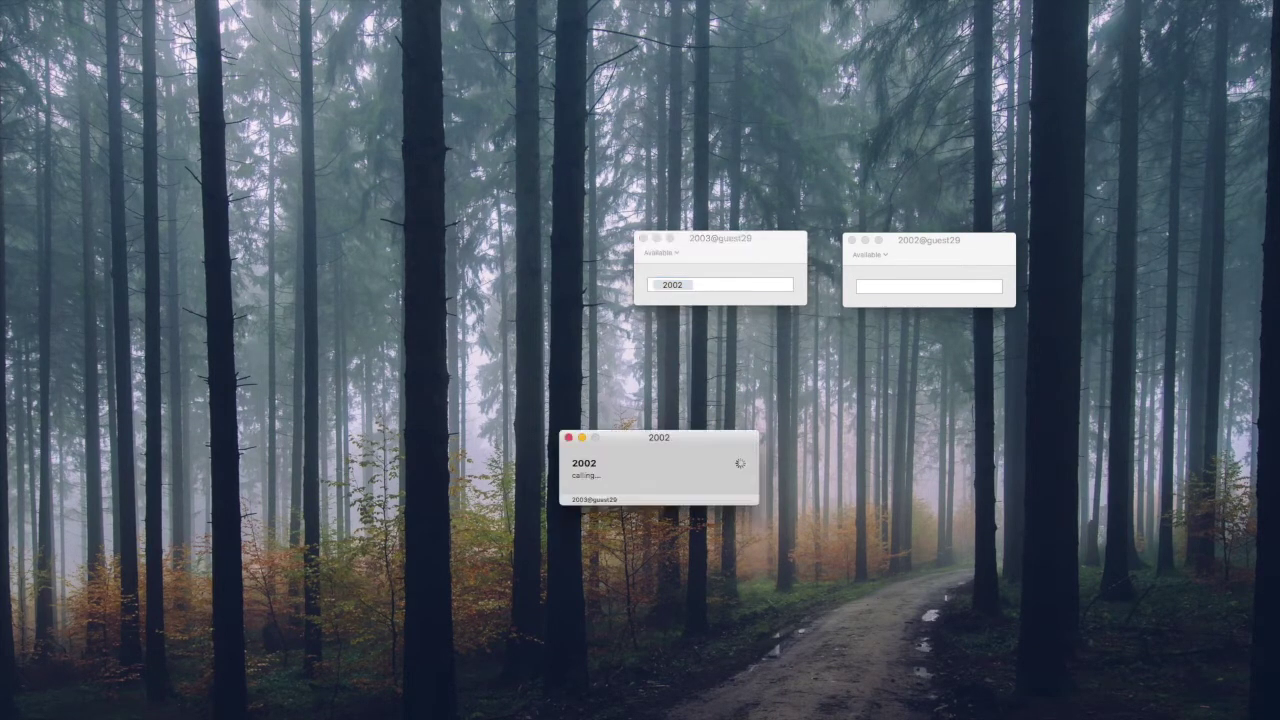
{"action": "left_click", "coordinate": [738, 509]}
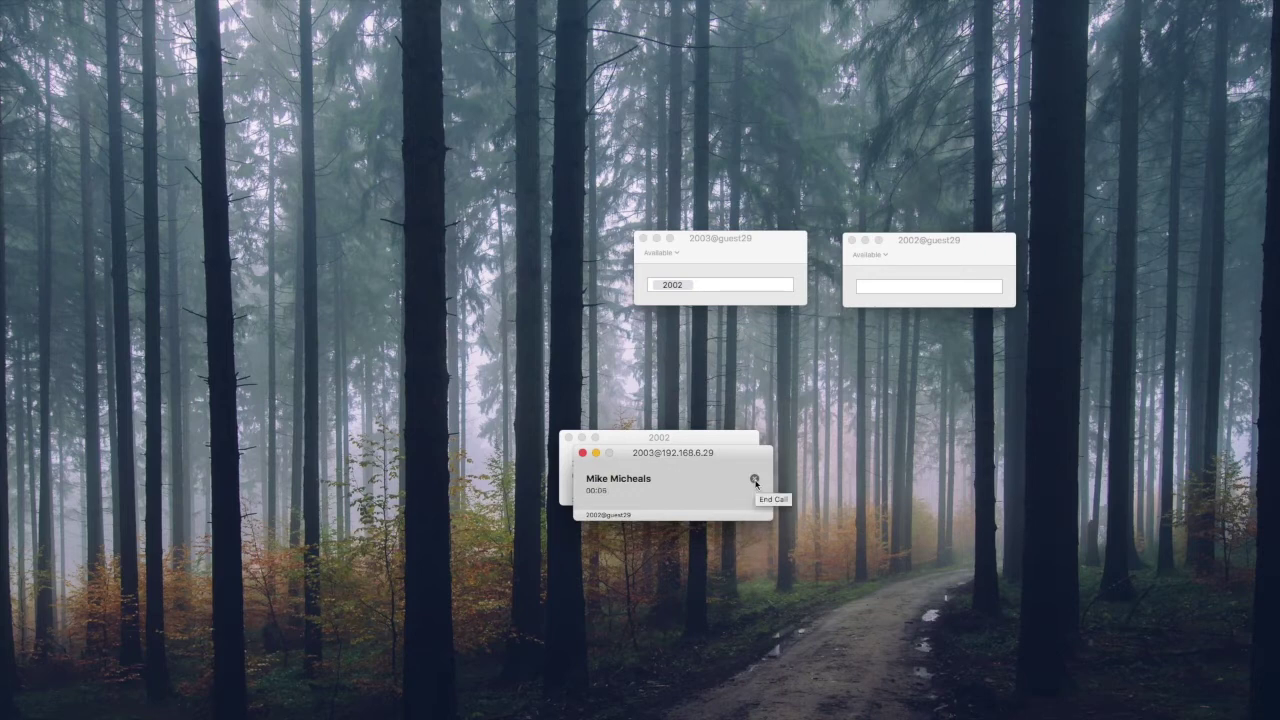
{"action": "left_click", "coordinate": [755, 480]}
{"action": "left_click", "coordinate": [583, 452]}
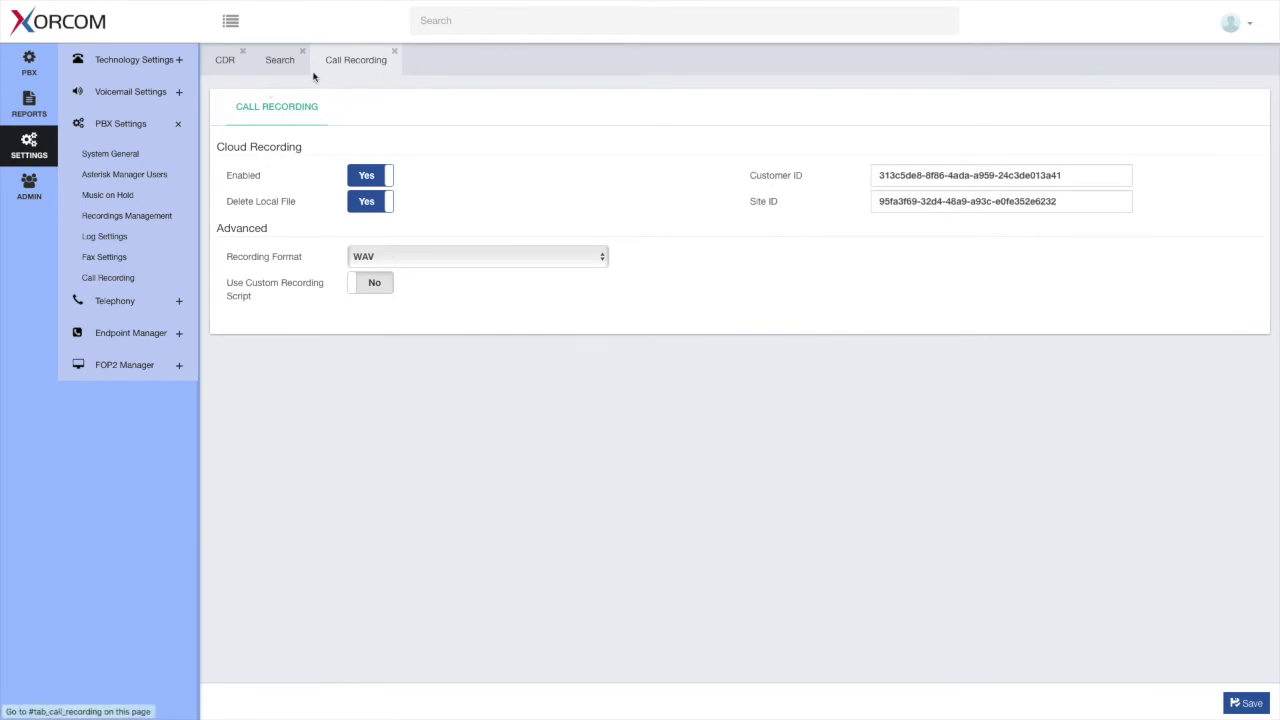
- Load the call detail records through the Search tab's CDR Filters
{"action": "left_click", "coordinate": [282, 62]}
{"action": "left_click", "coordinate": [470, 190]}
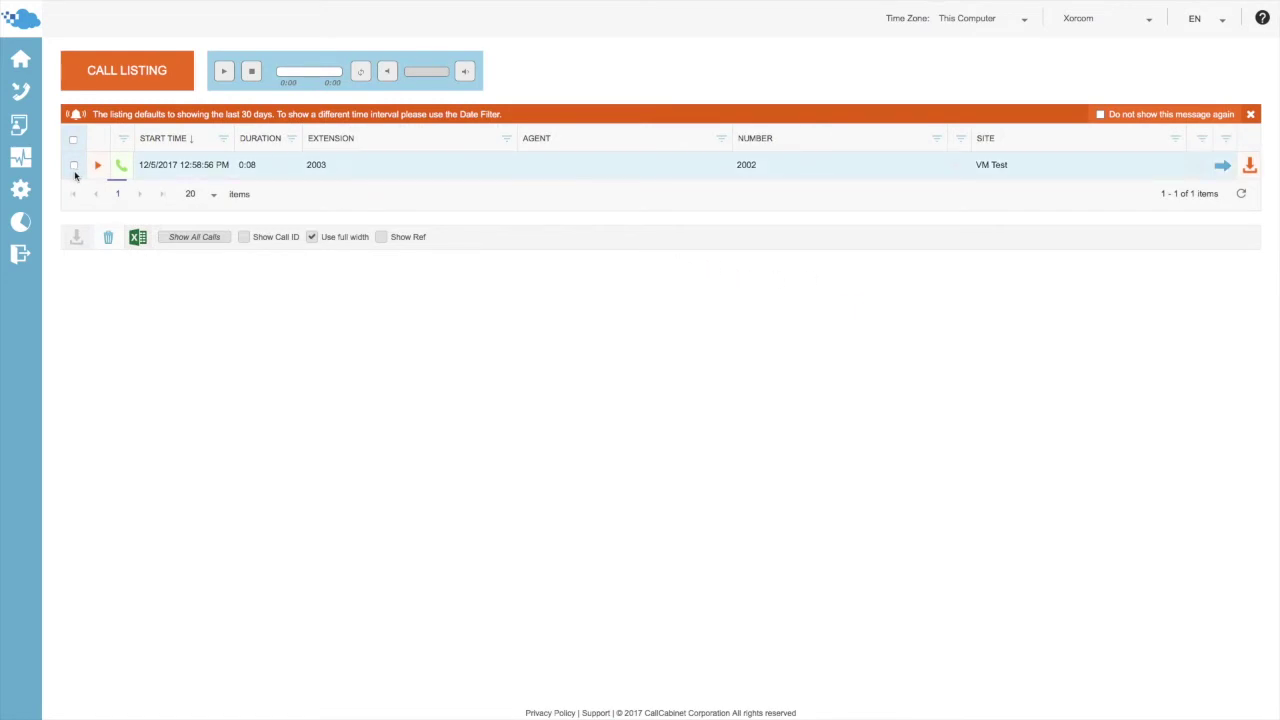
- Play the 0:08 2003-to-2002 recording, stop it, and flag the call
{"action": "left_click", "coordinate": [98, 167]}
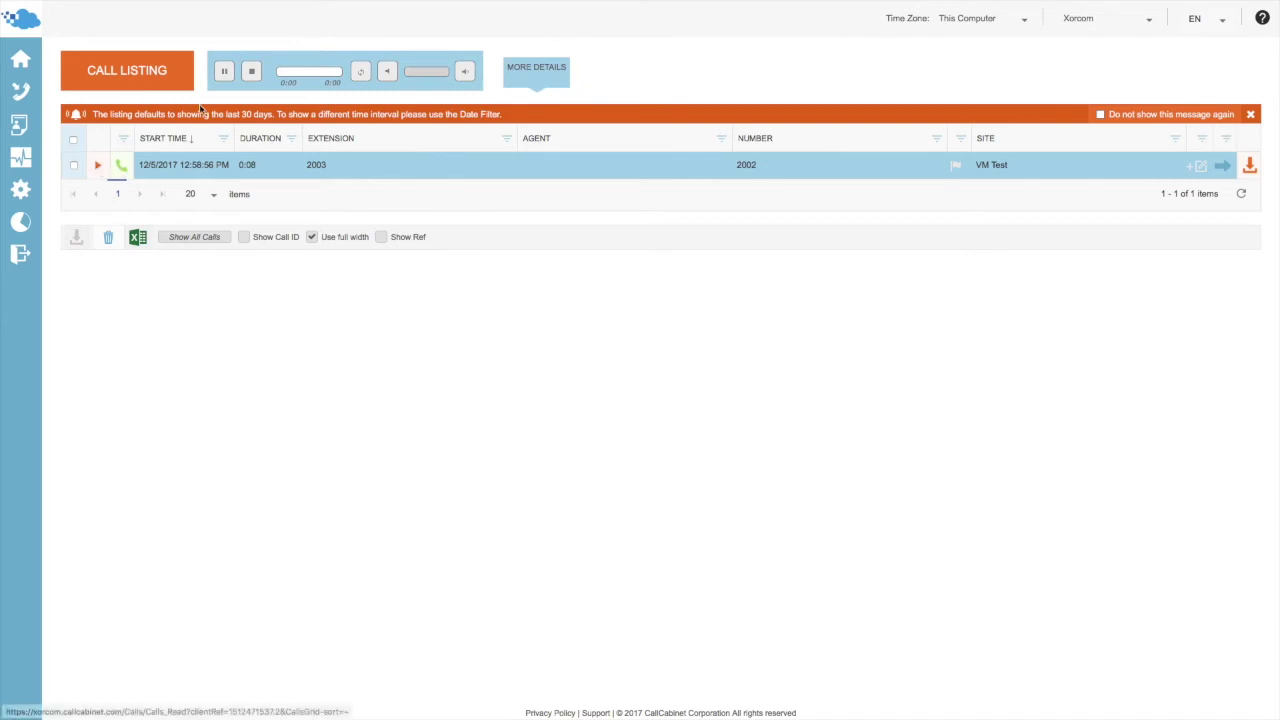
{"action": "left_click", "coordinate": [252, 72]}
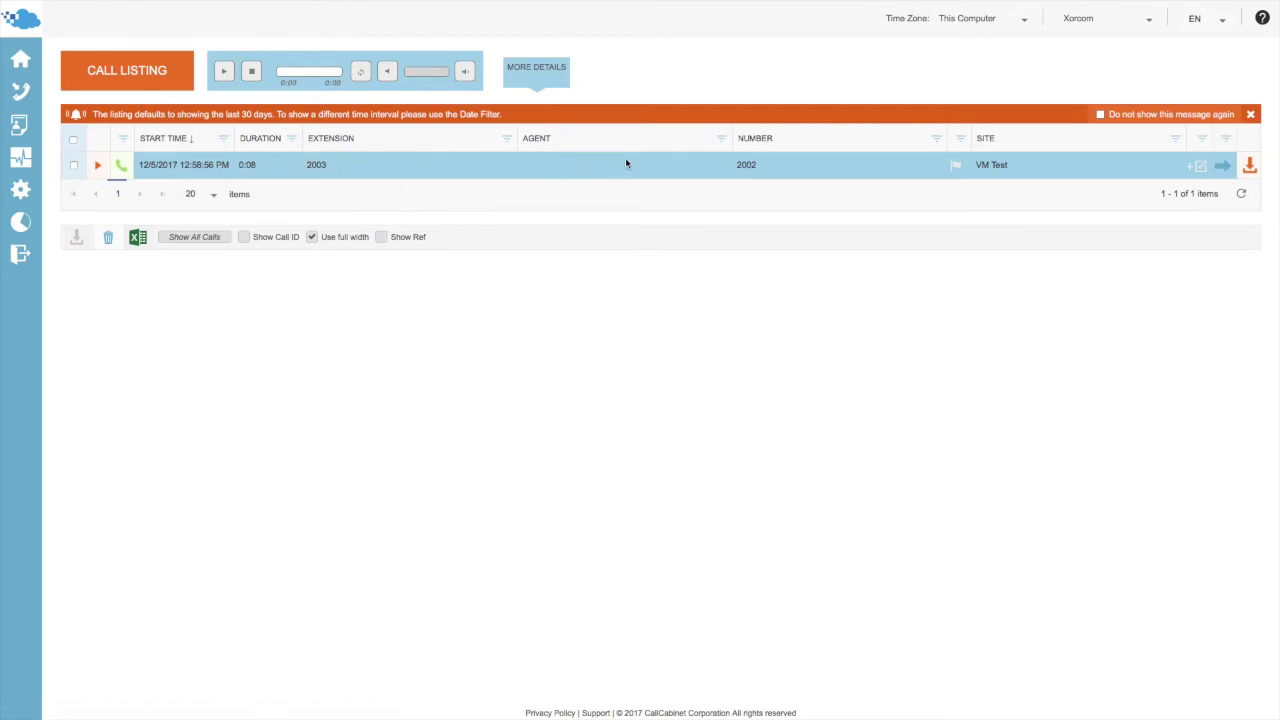
{"action": "left_click", "coordinate": [955, 166]}
- Clear the test call's flag and save the note 'Good call!' on it
{"action": "left_click", "coordinate": [955, 166]}
{"action": "left_click", "coordinate": [1201, 167]}
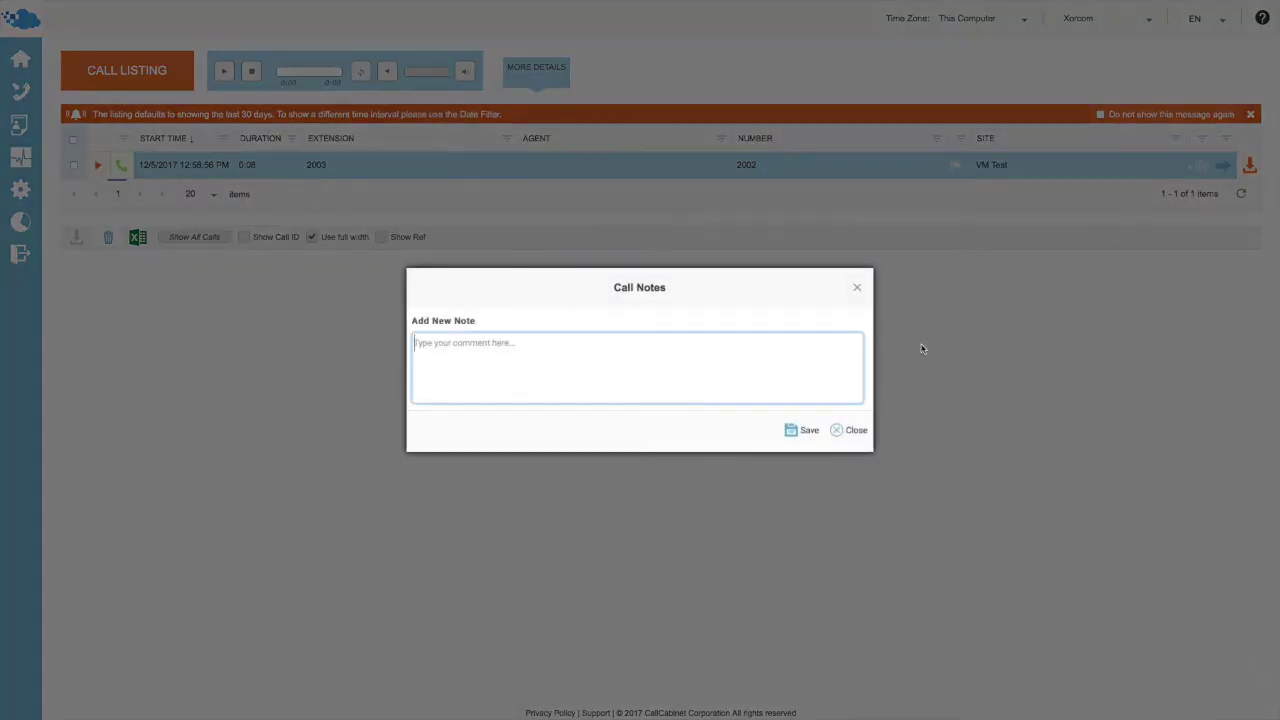
{"action": "type", "text": "Good call!"}
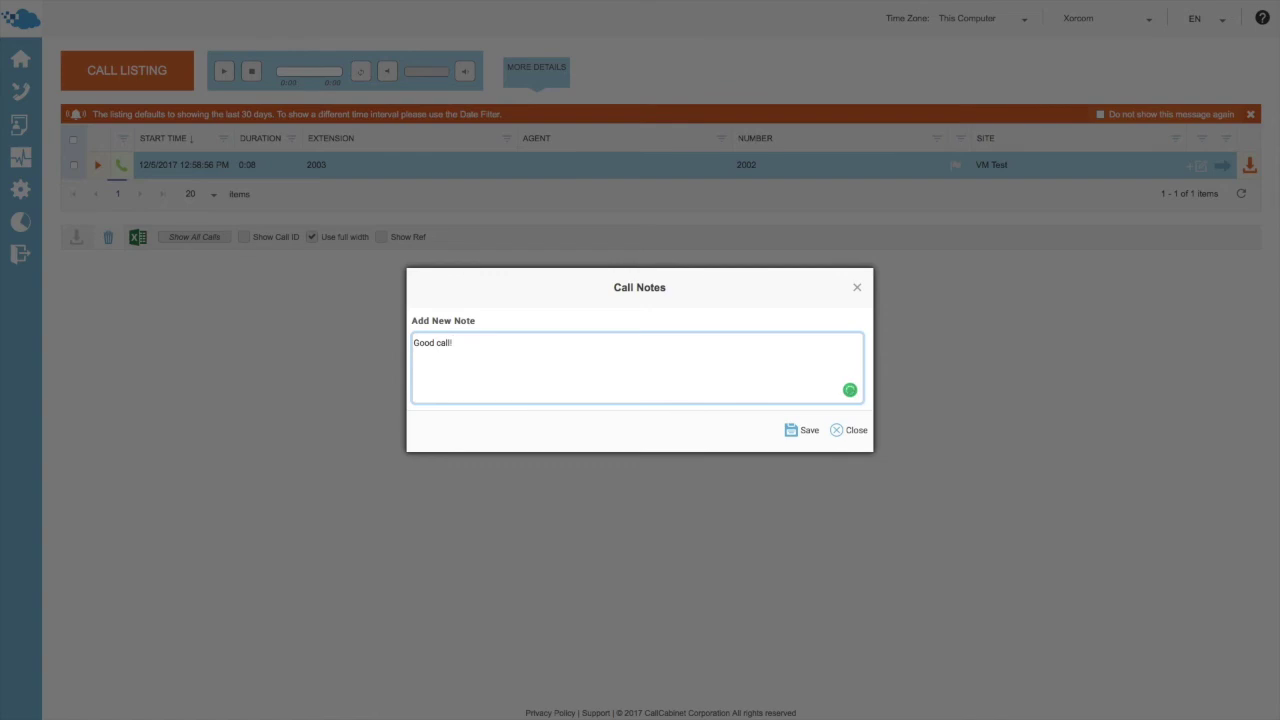
{"action": "left_click", "coordinate": [806, 432]}
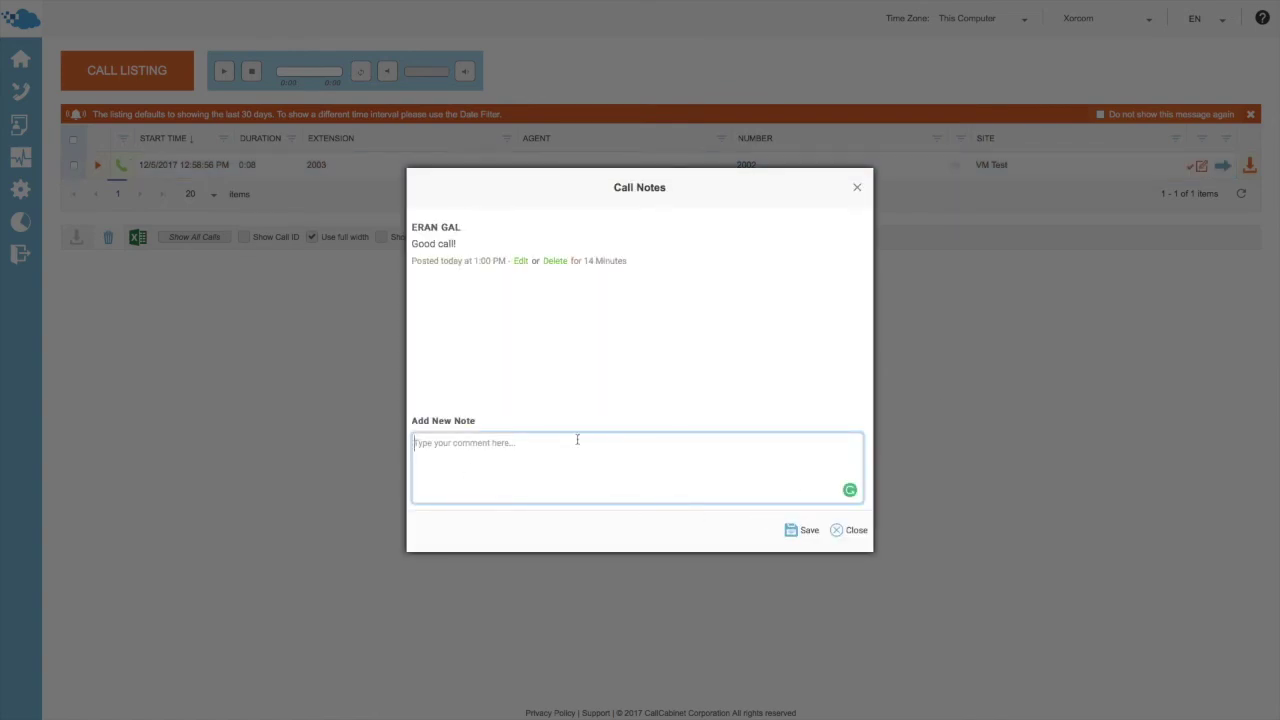
{"action": "left_click", "coordinate": [857, 188]}
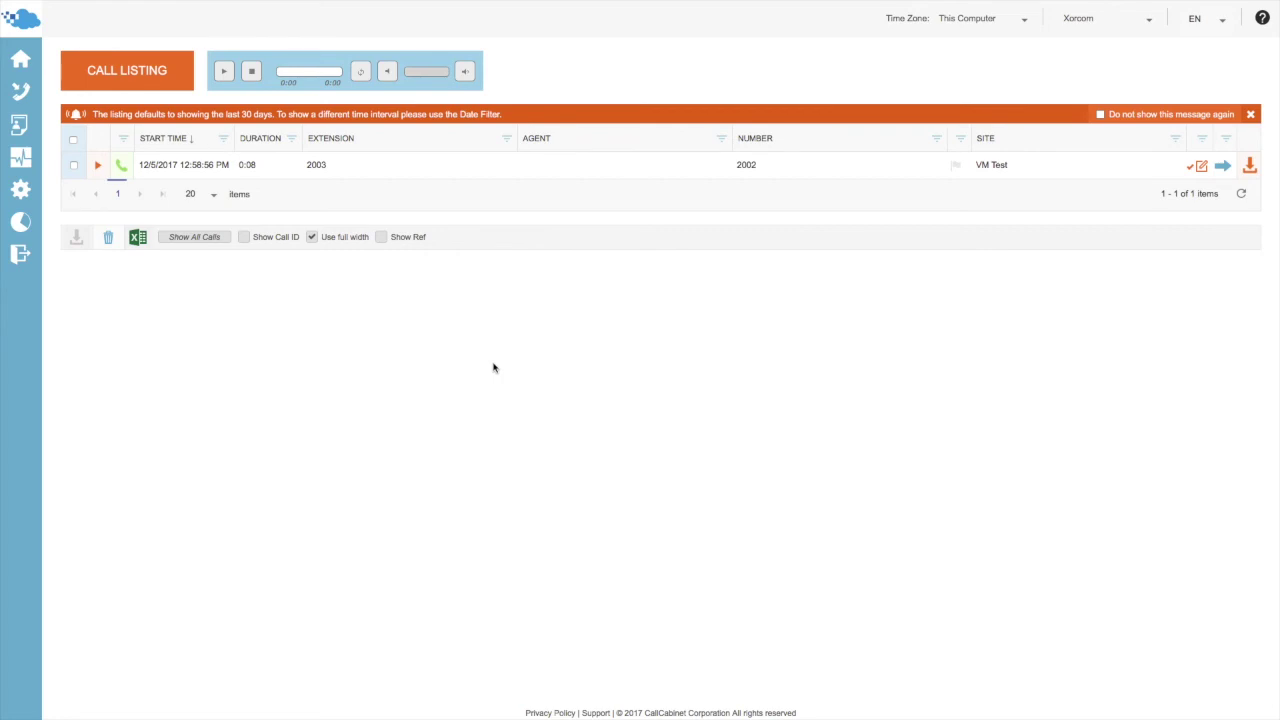
- List all recorded calls, view page 2, then return to the CompletePBX call records
{"action": "left_click", "coordinate": [22, 95]}
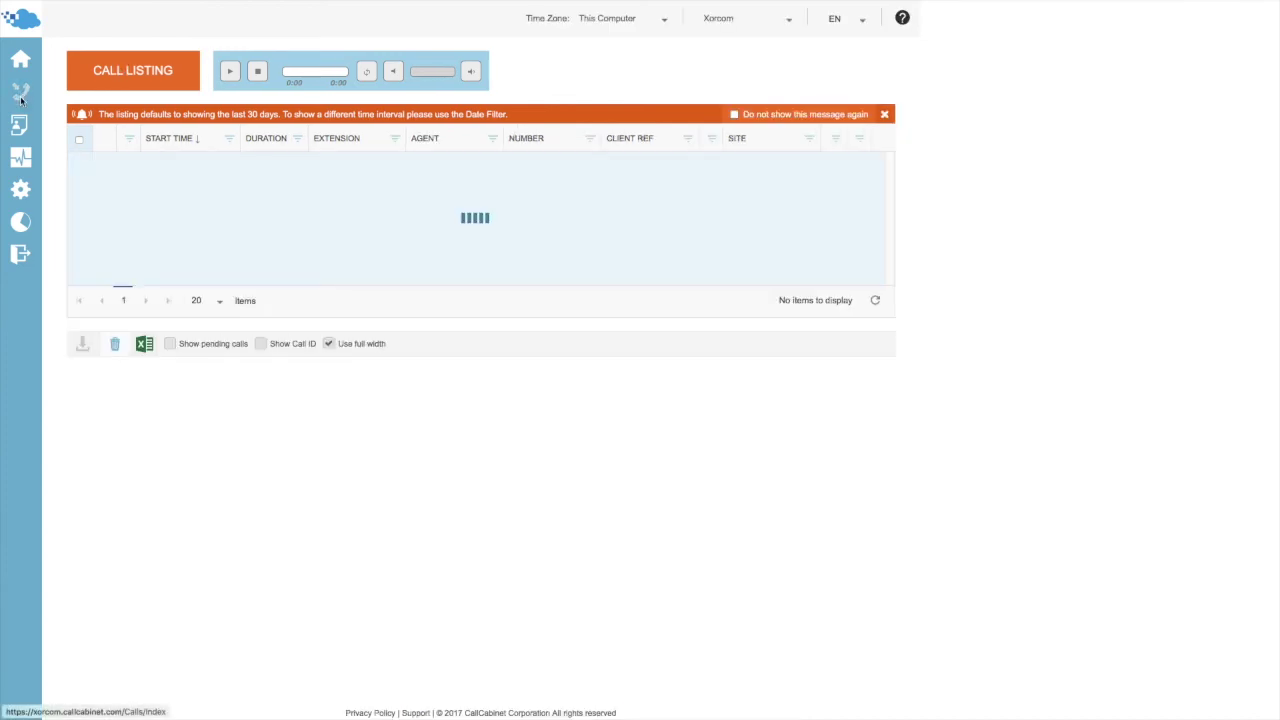
{"action": "scroll", "coordinate": [285, 410], "scroll_direction": "down", "scroll_amount": 2}
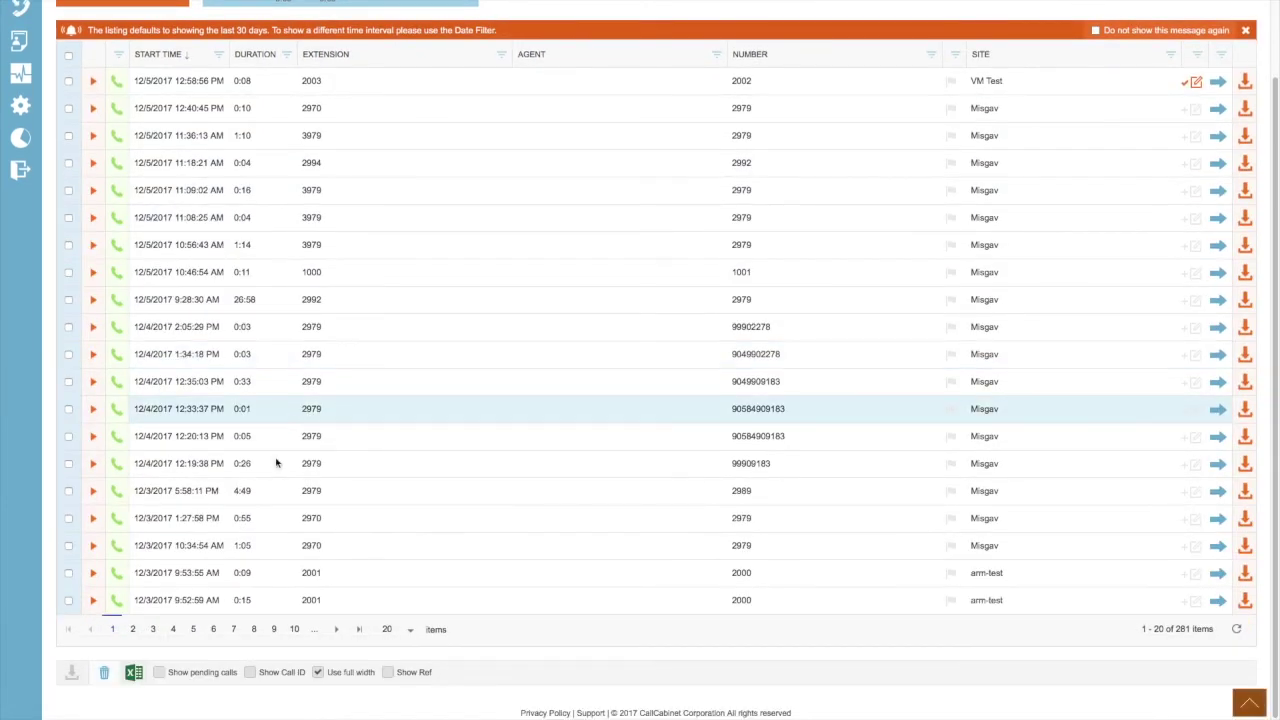
{"action": "left_click", "coordinate": [133, 630]}
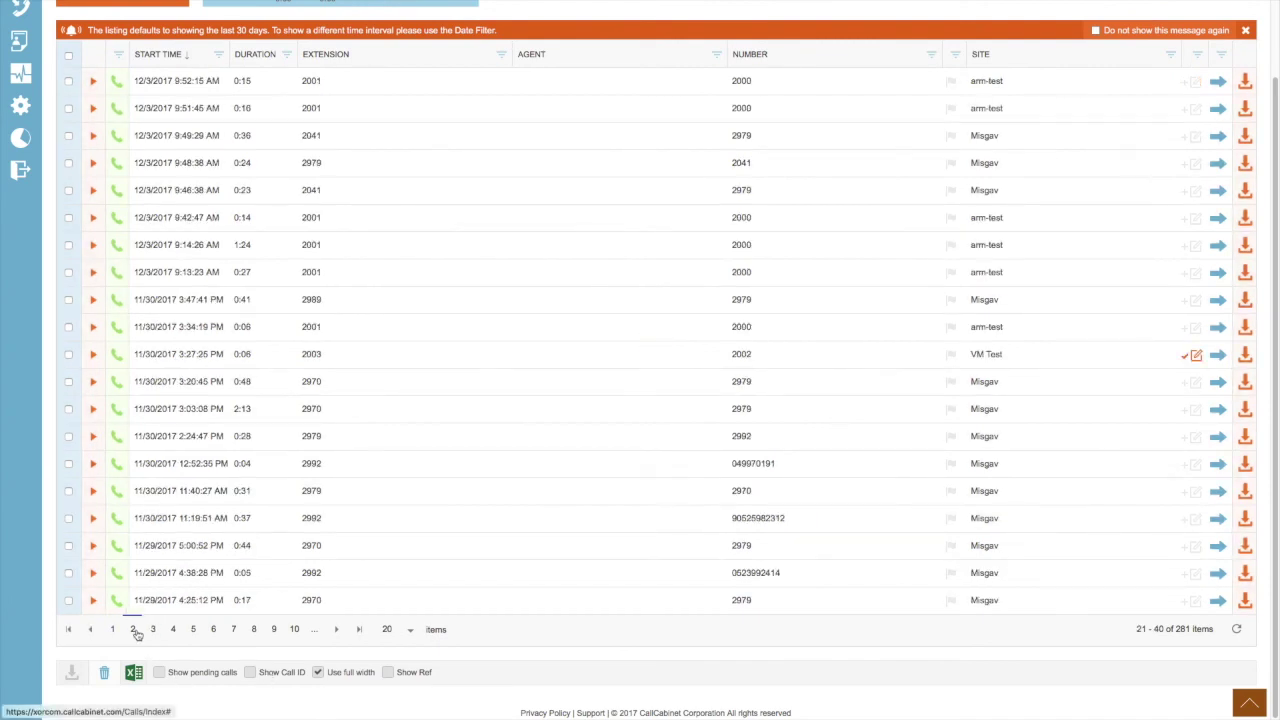
{"action": "scroll", "coordinate": [406, 430], "scroll_direction": "up", "scroll_amount": 2}
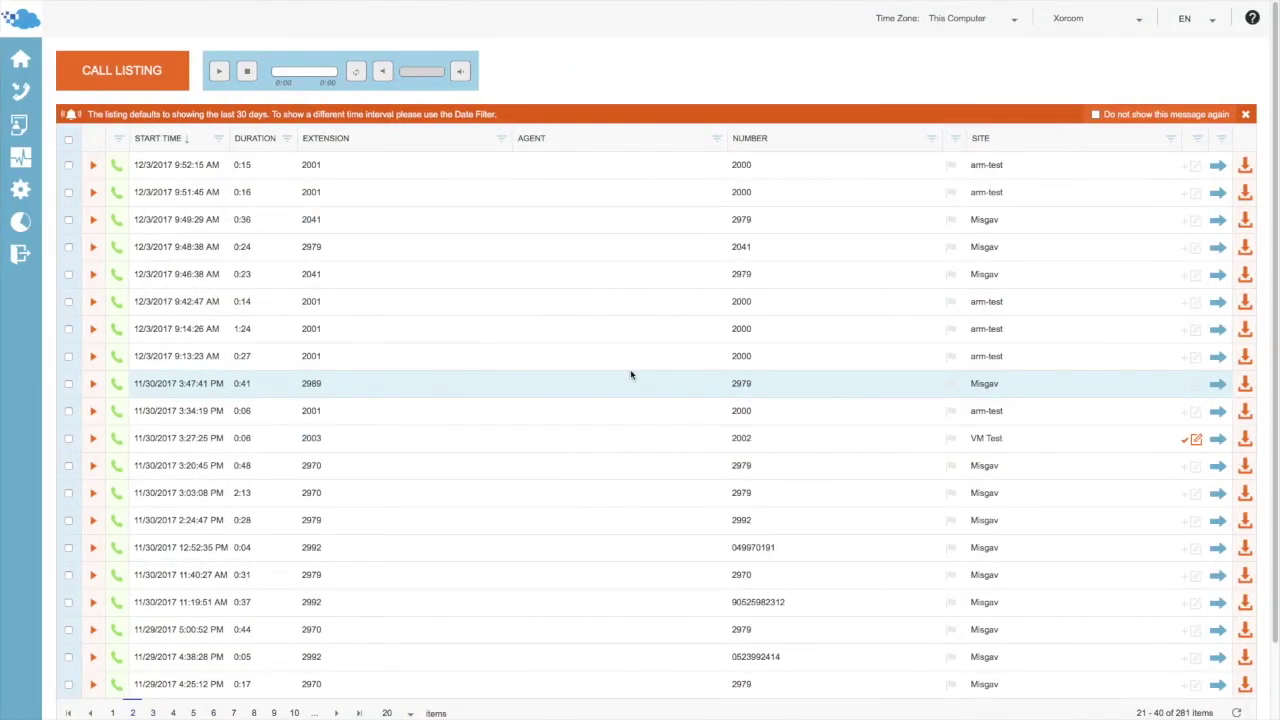
{"action": "mouse_move", "coordinate": [595, 5]}
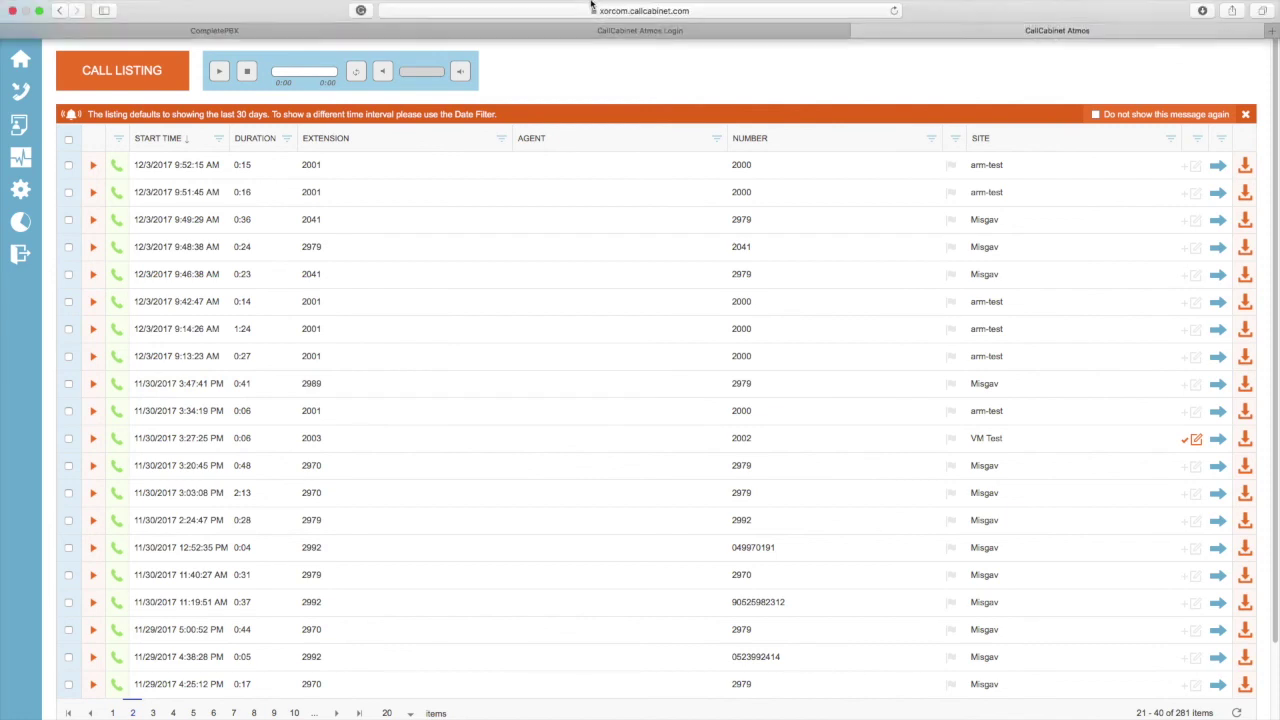
{"action": "left_click", "coordinate": [312, 46]}
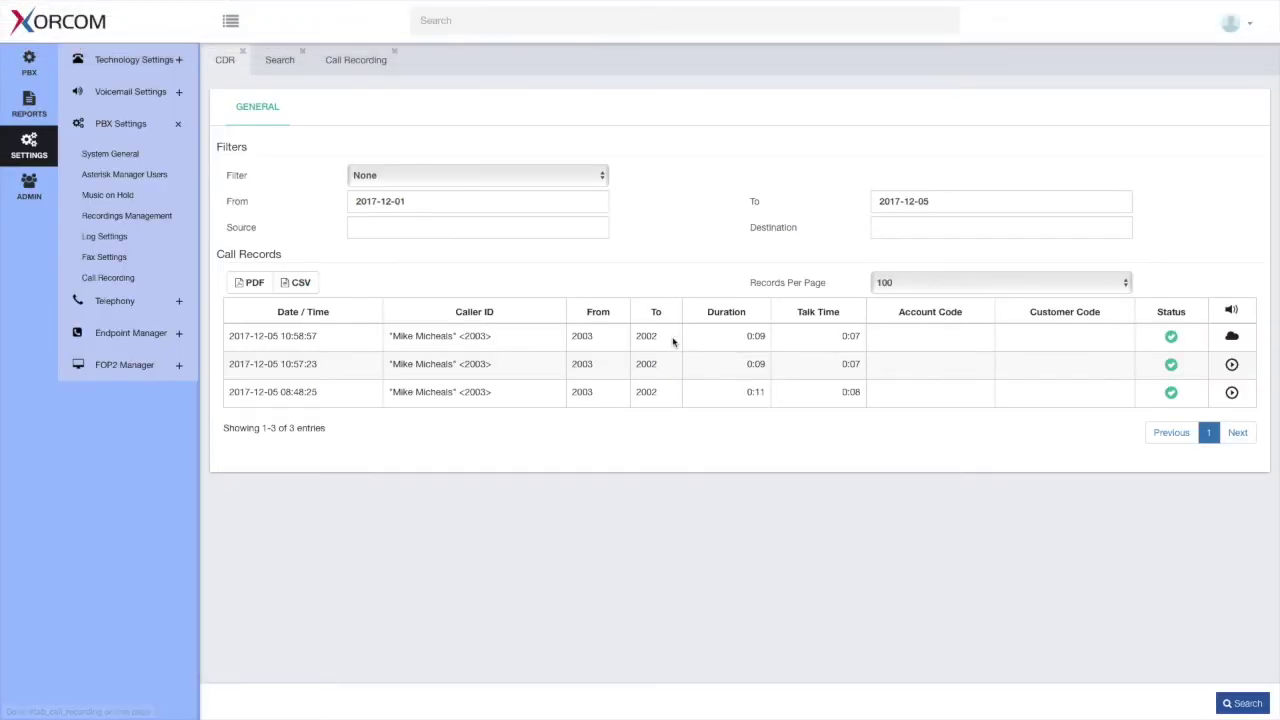